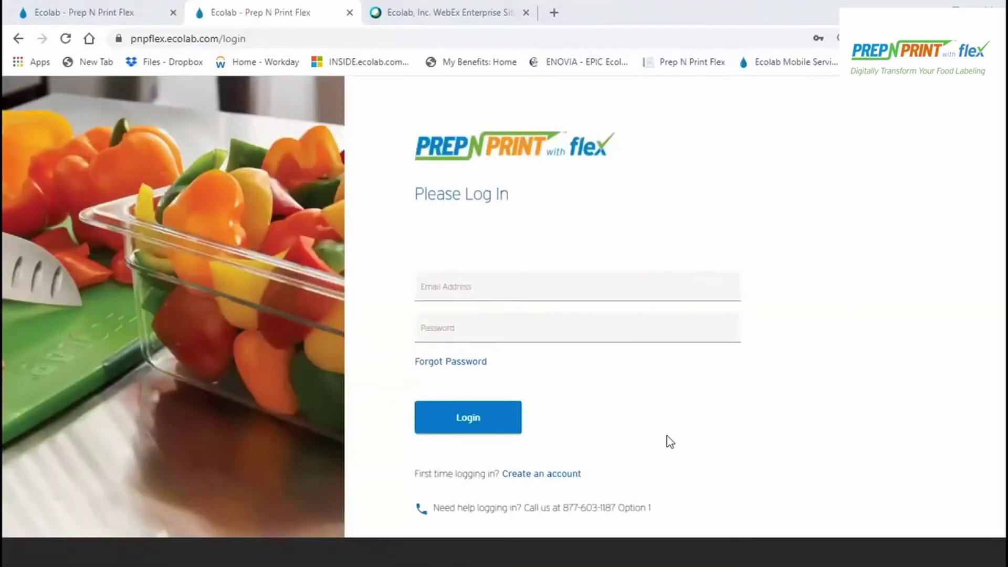
Follow the 'Create an account' link on the login screen to reach the new-profile form.
left_click(549, 476)
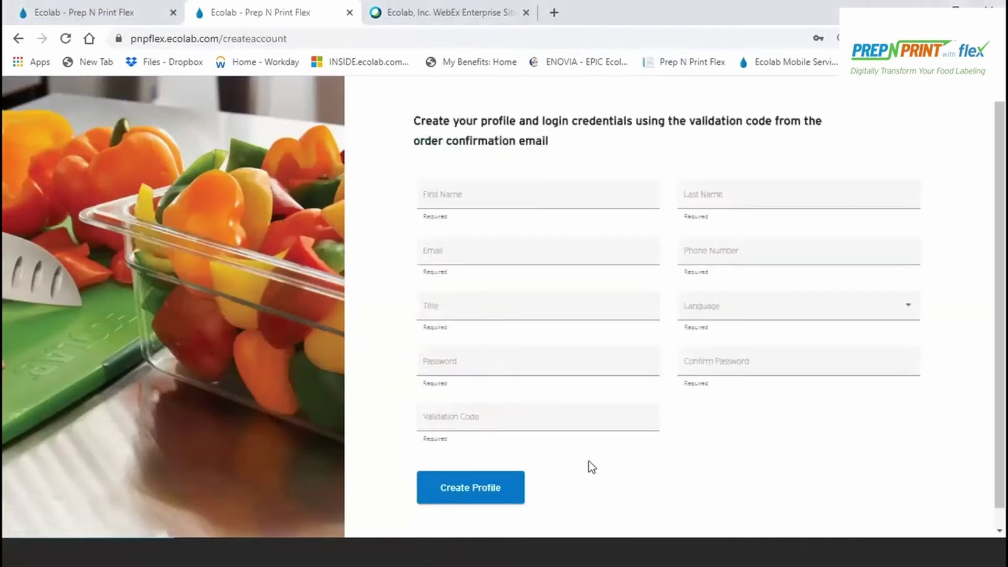
Enter the emailed validation code and submit the completed profile with Owner title and English.
left_click(487, 423)
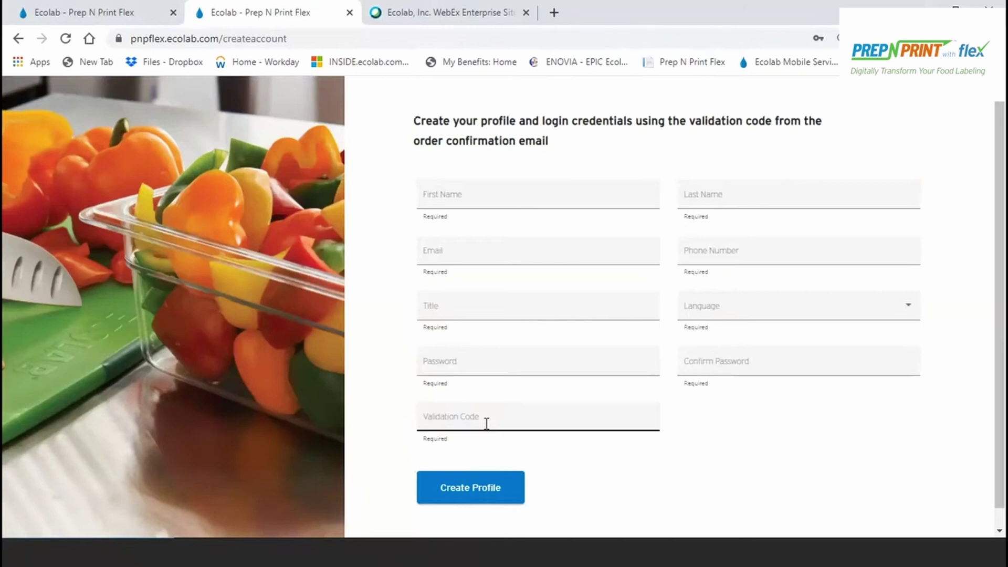
left_click(490, 399)
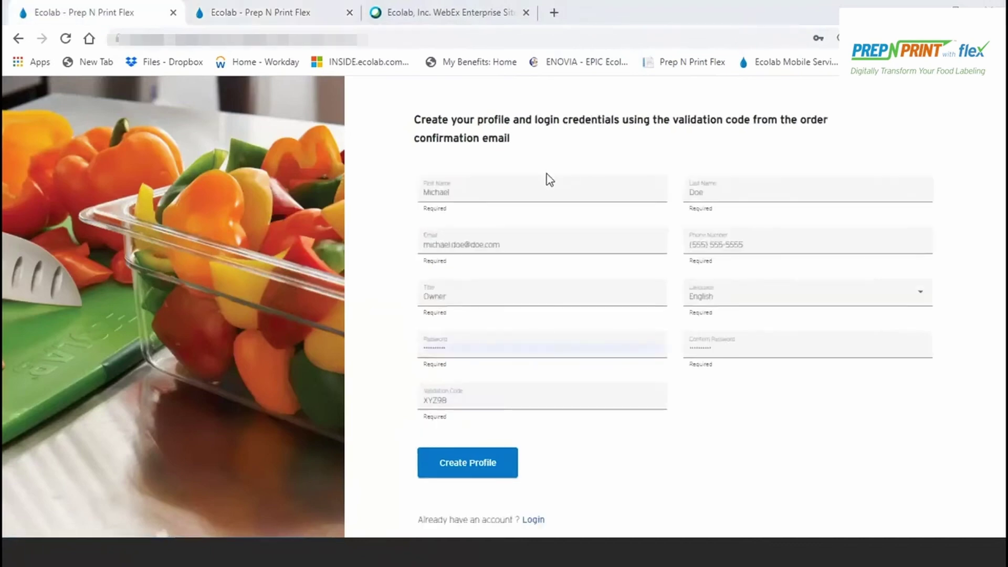
left_click(474, 469)
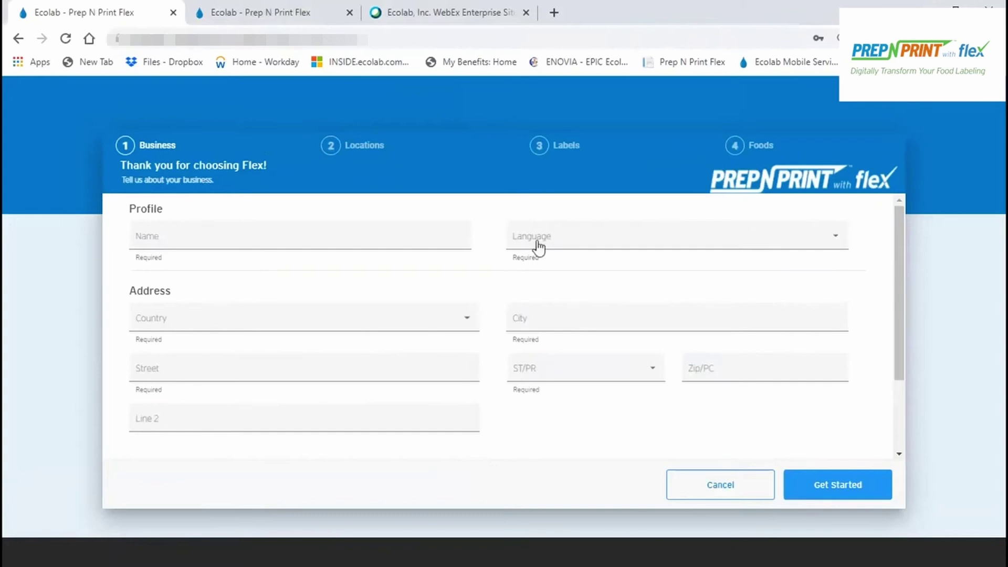
Mark the business address and phone as a location too, then continue to Locations.
scroll(457, 321, "down", 2)
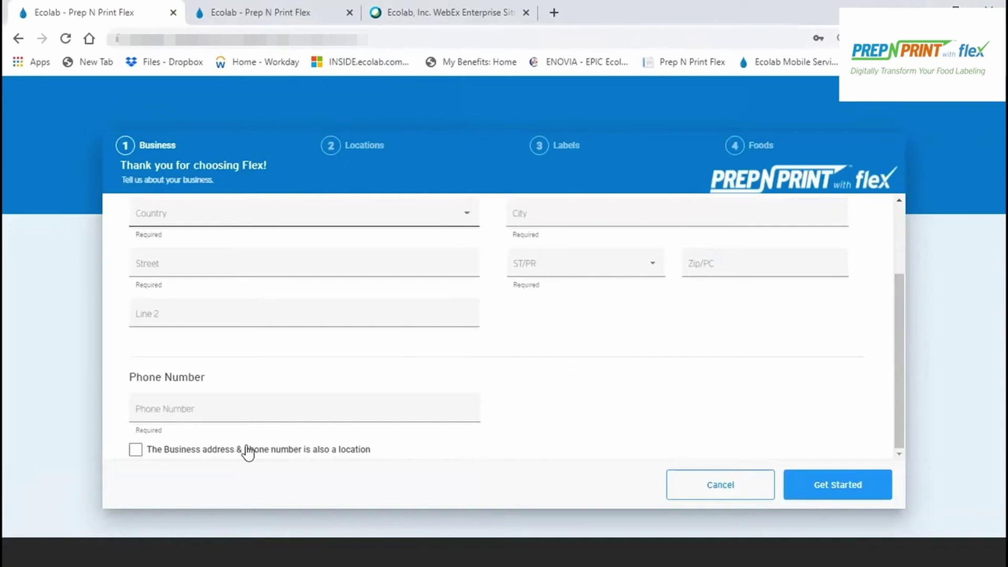
left_click(247, 452)
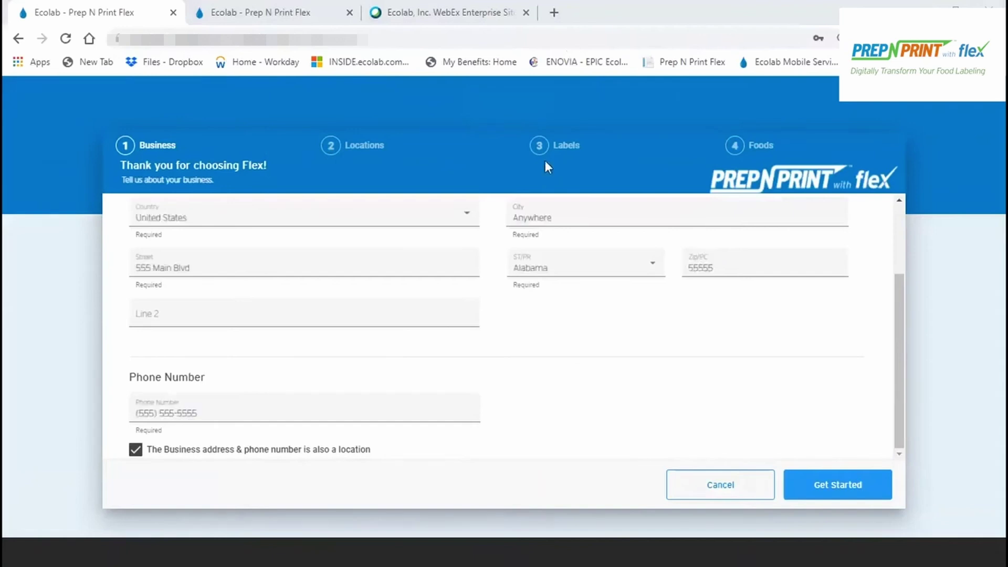
left_click(801, 481)
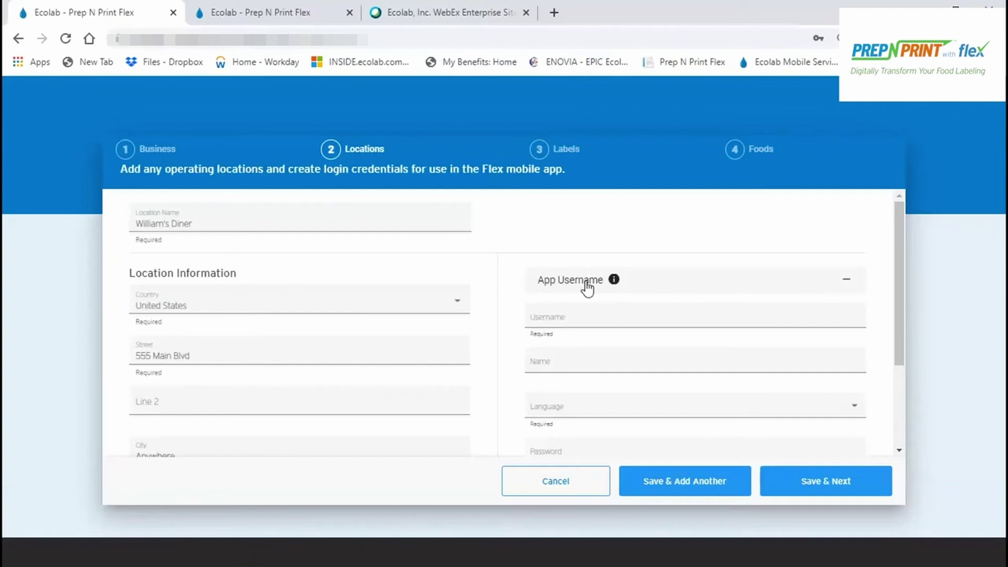
scroll(586, 287, "down", 3)
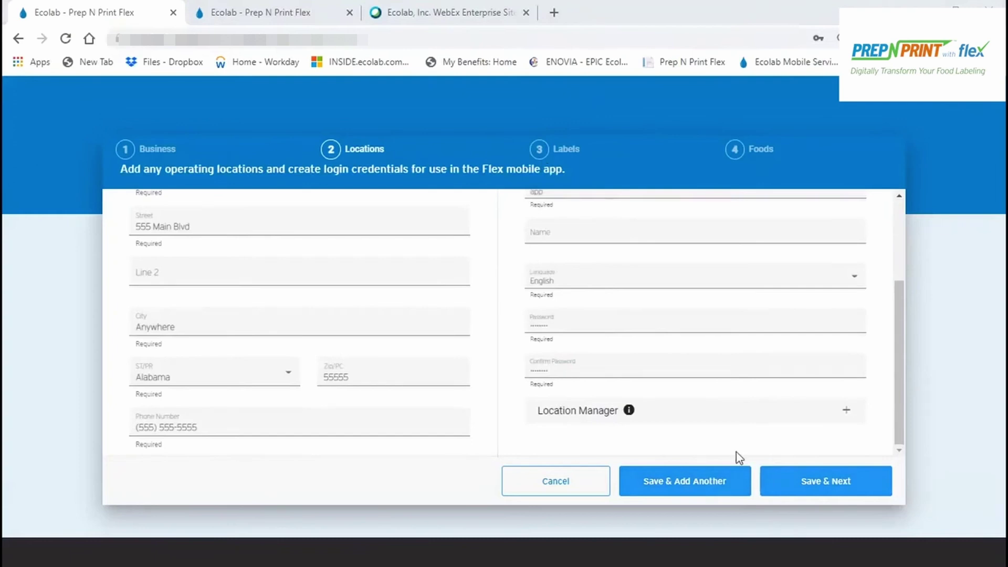
Save the location and pick the 2" x 2" 7-Color DOW with Yellow-Stripe label type.
left_click(810, 492)
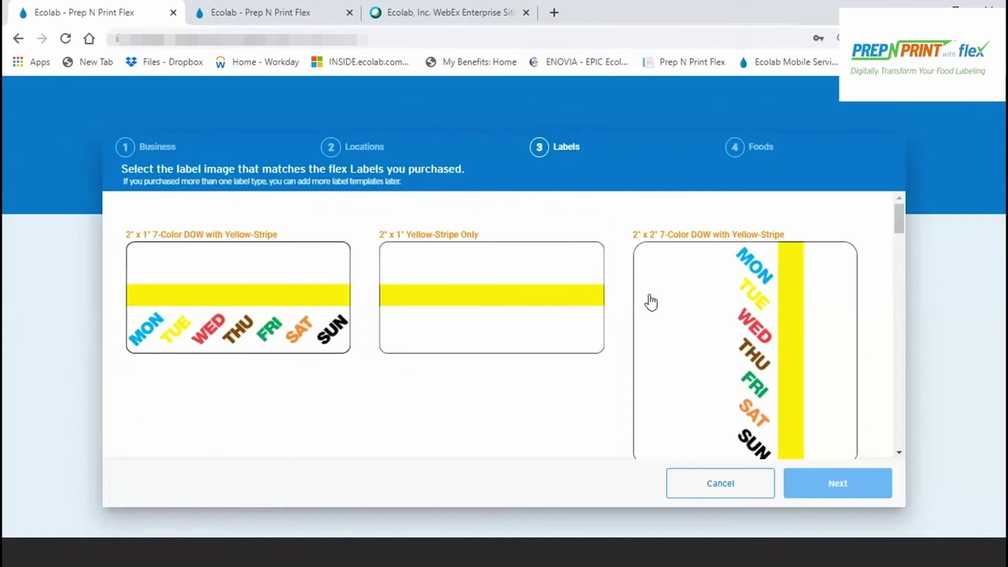
left_click(723, 295)
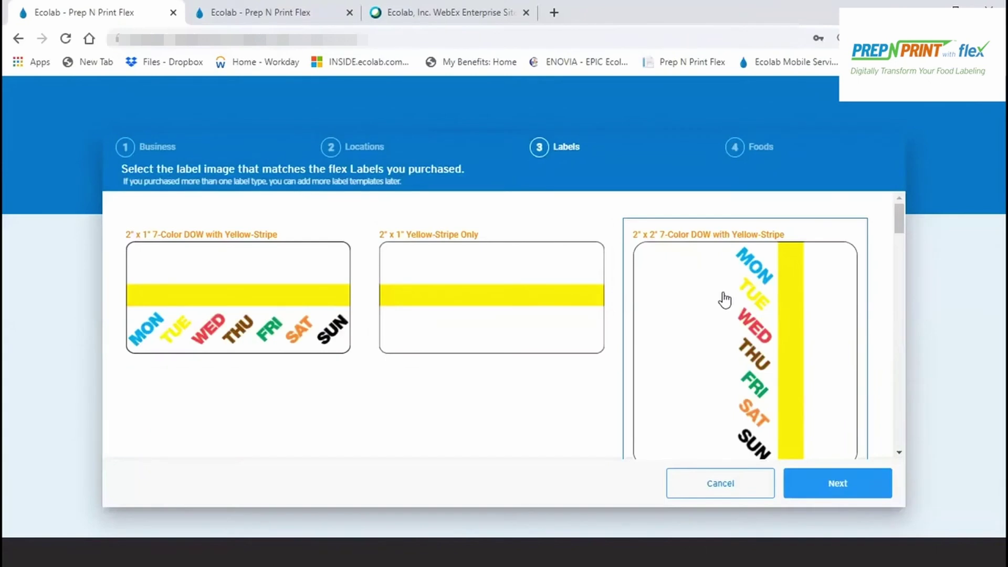
left_click(838, 493)
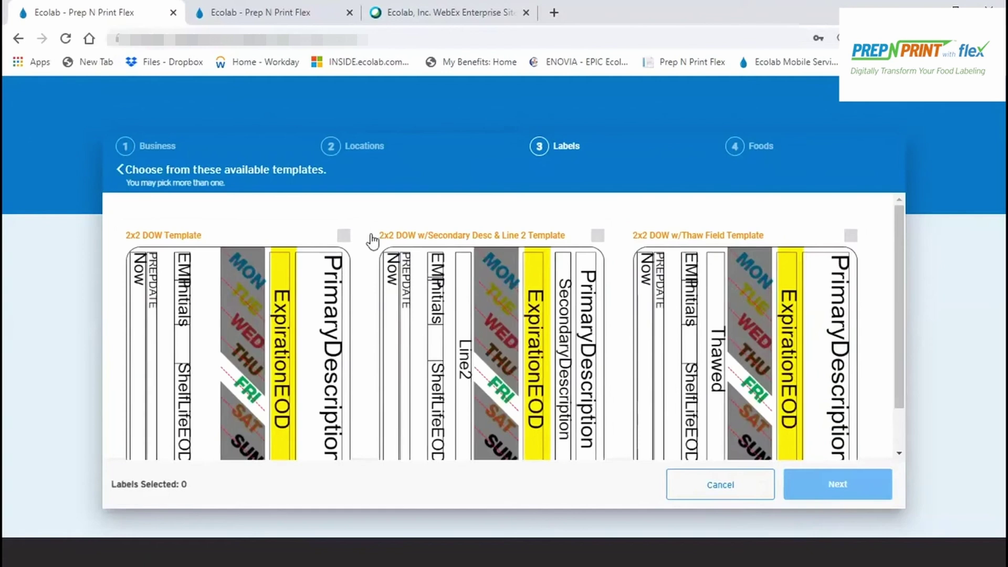
Select the 2x2 DOW Template and name it '2 x 2 Food Rotation'.
left_click(343, 236)
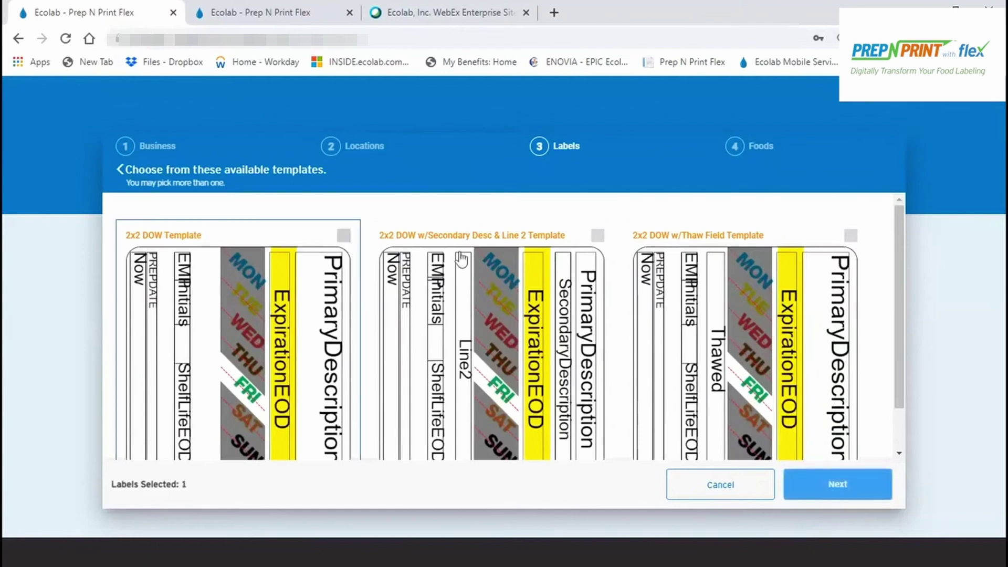
left_click(837, 490)
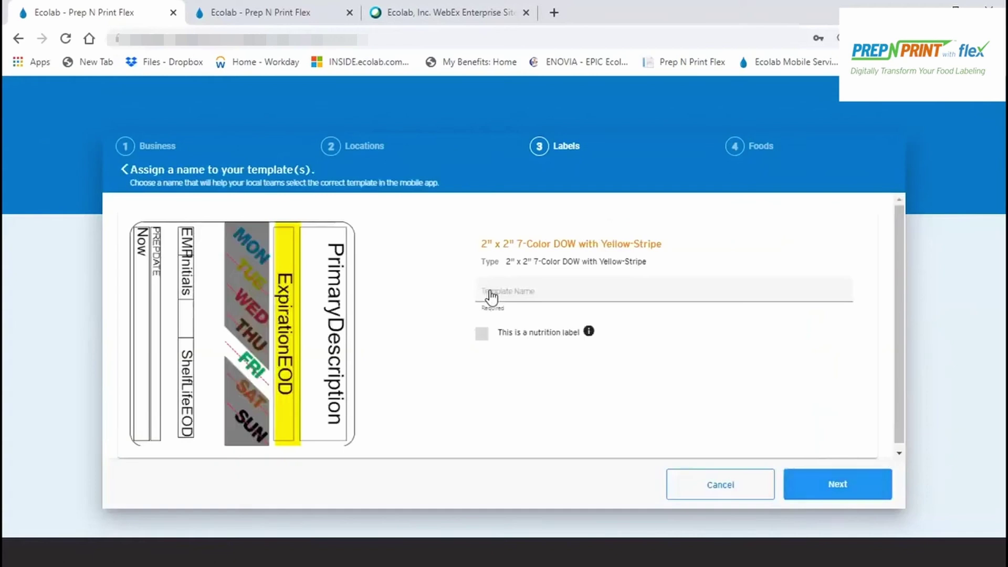
left_click(491, 297)
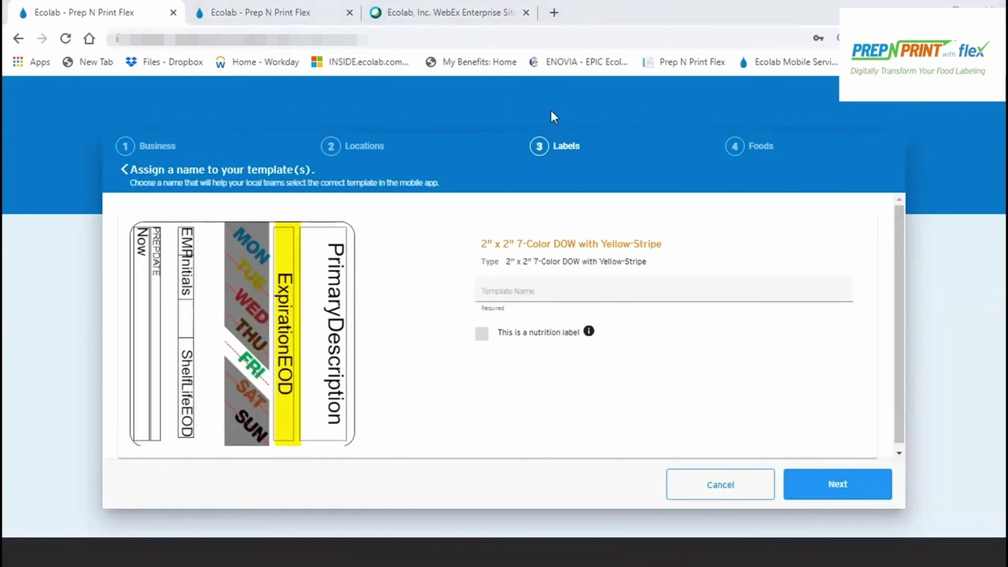
type("2 x 2 Food Rotation")
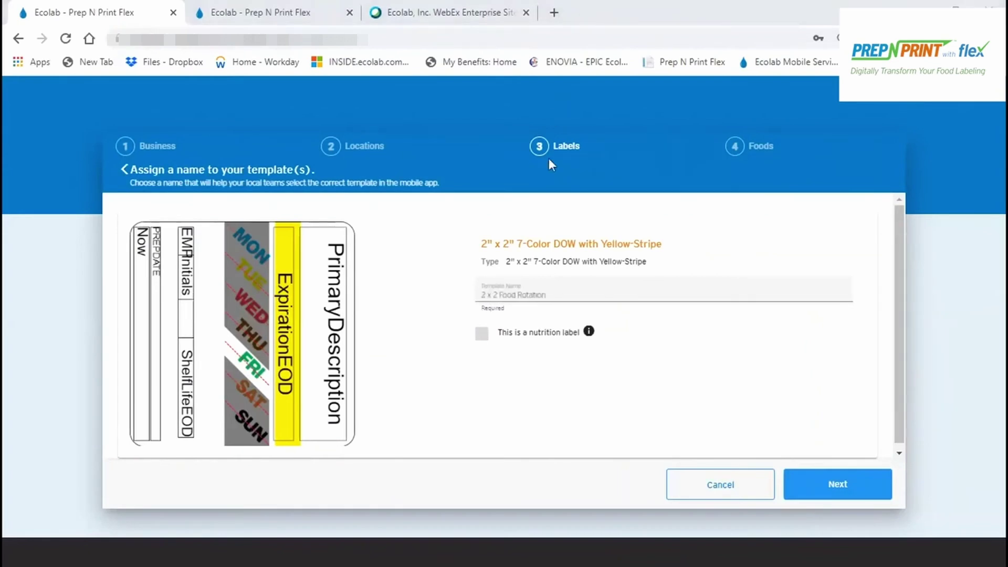
left_click(822, 490)
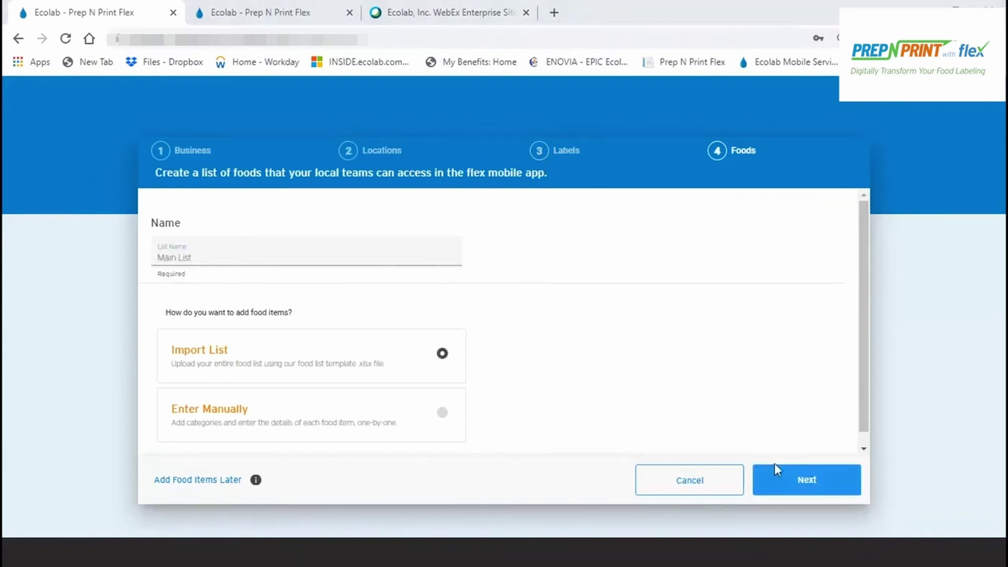
Keep the list named 'Main List', choose Import List, and go to the Excel import page.
left_click(787, 486)
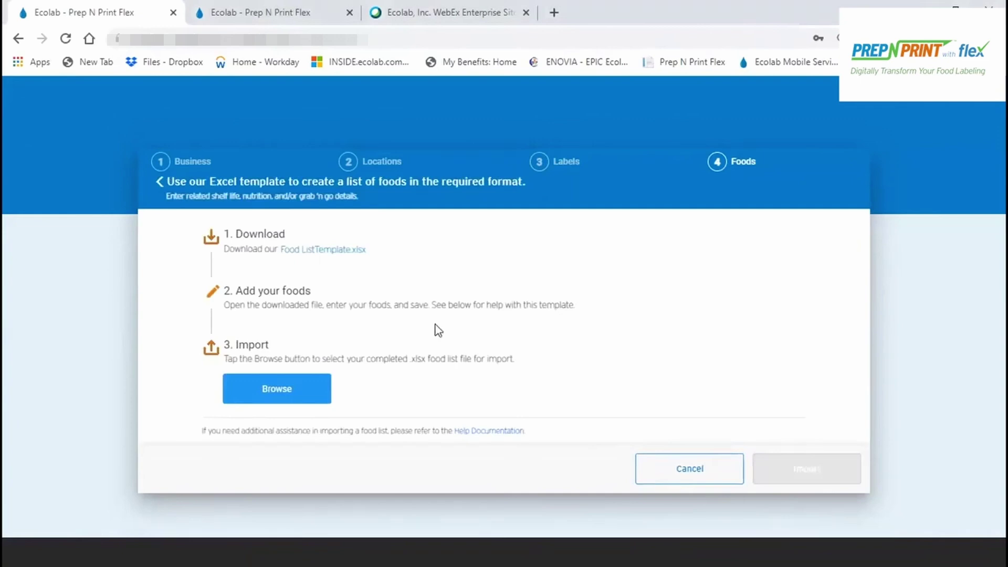
Download the Food ListTemplate.xlsx template from the Foods import page.
left_click(292, 257)
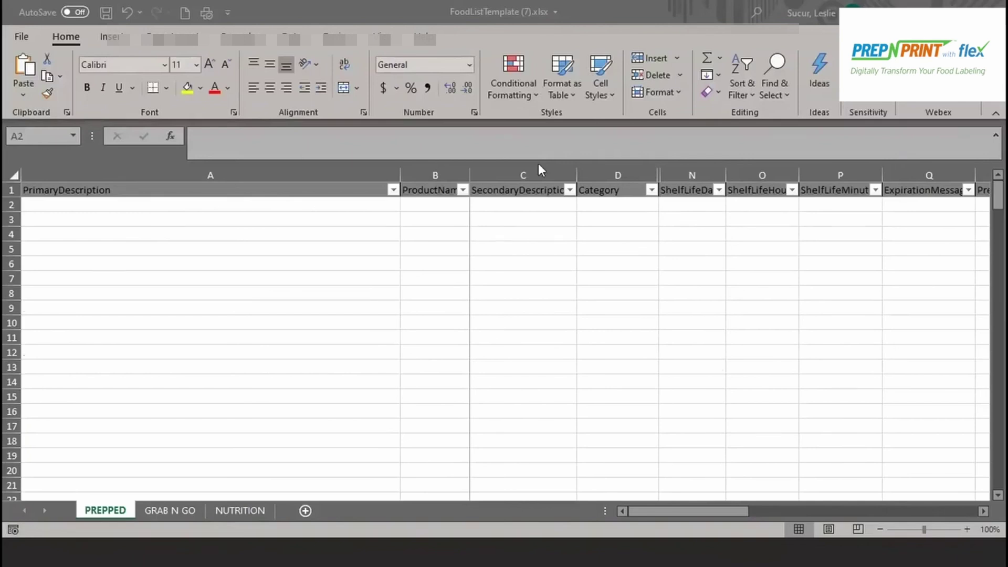
Paste the twelve foods with categories and shelf-life days into A2 of the PREPPED sheet.
type("Ground beef\t\t\tMeat\t3 Burger buns\t\t\tBread\t3 Potatoes, fresh\t\t\tVegetable\t7 Potatoes, frozen\t\t\tVegetable\t5 Ketchup\t\t\tCondiment\t15 Mustard\t\t\tCondiment\t15 Mayonnaise\t\t\tCondiment\t10 Pickles, bulk\t\t\tCondiment\t15 Hot dogs\t\t\tMeat\t3 Hot dog buns\t\t\tBread\t3 Sauerkraut, opened\t\t\tOpened Product\t4 Chili sauce\t\t\tOpened Product\t4")
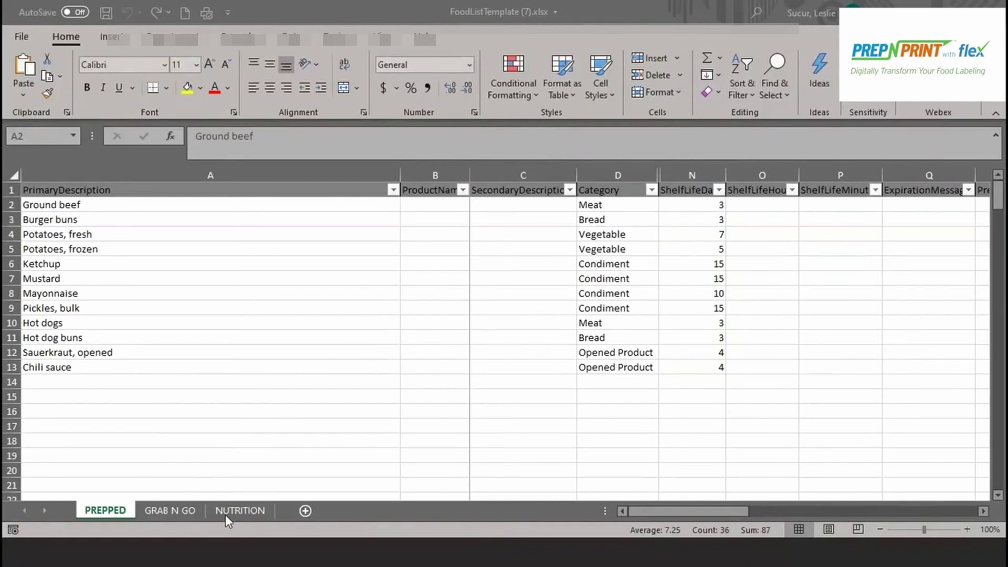
key("alt+Tab")
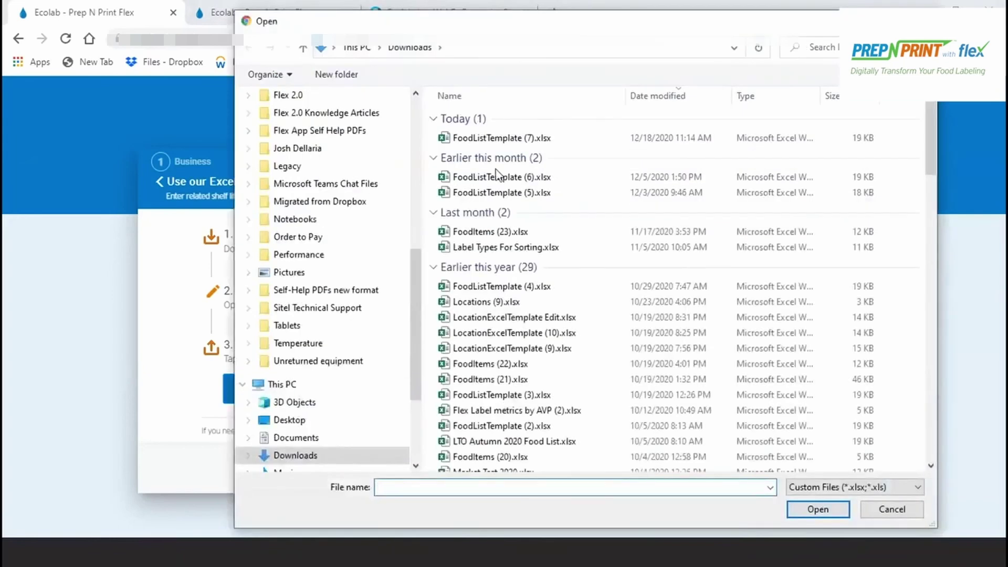
Select FoodListTemplate (7).xlsx from Downloads and open it for import.
left_click(499, 138)
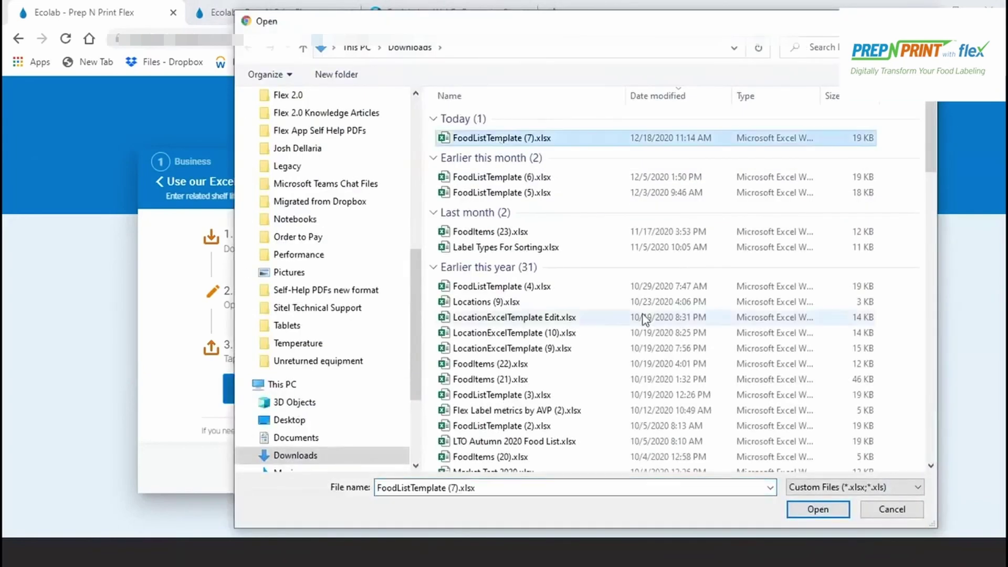
left_click(797, 510)
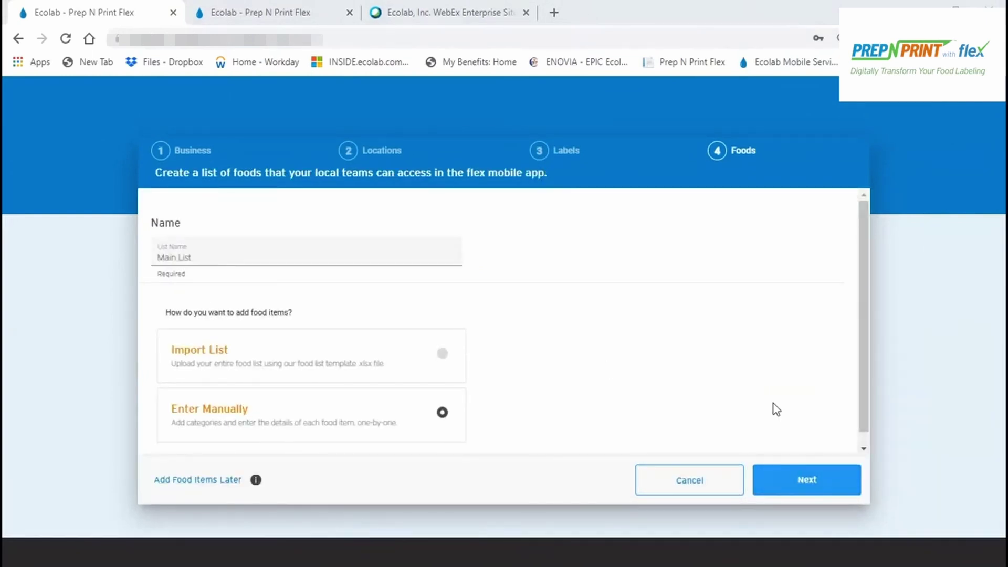
Add the Breads, Meats, Opened Product, Condiments and Vegetables categories.
left_click(786, 480)
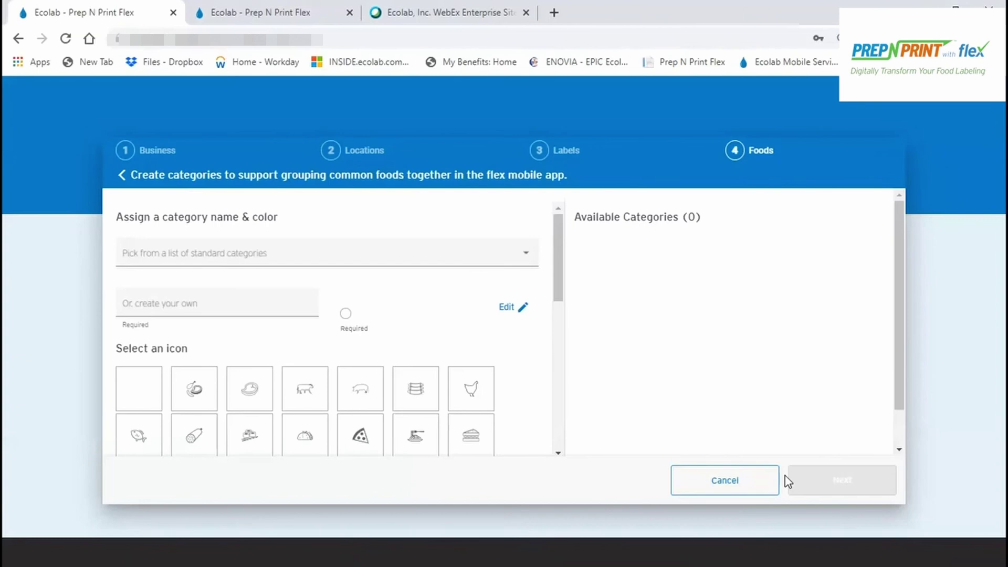
left_click(529, 261)
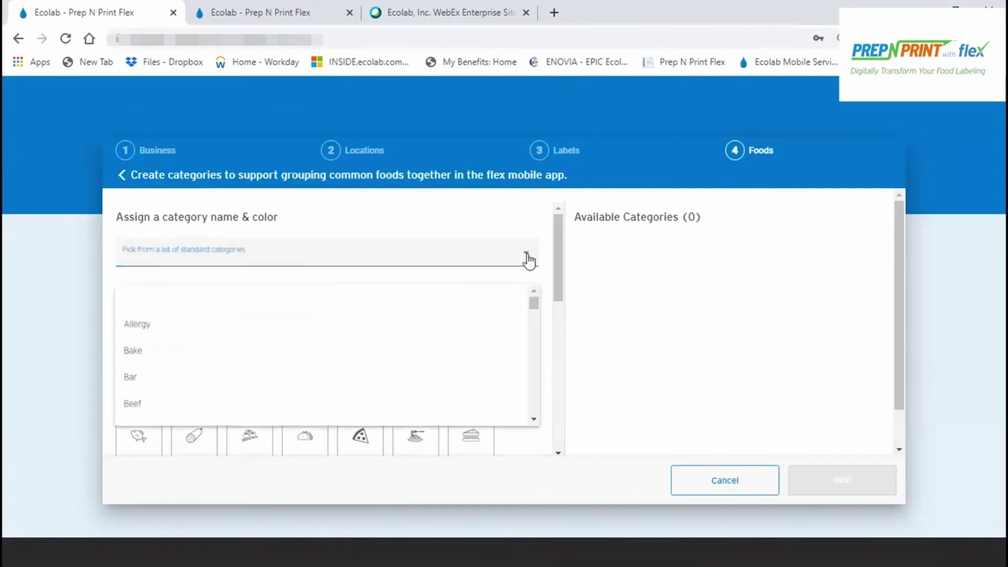
left_click(528, 260)
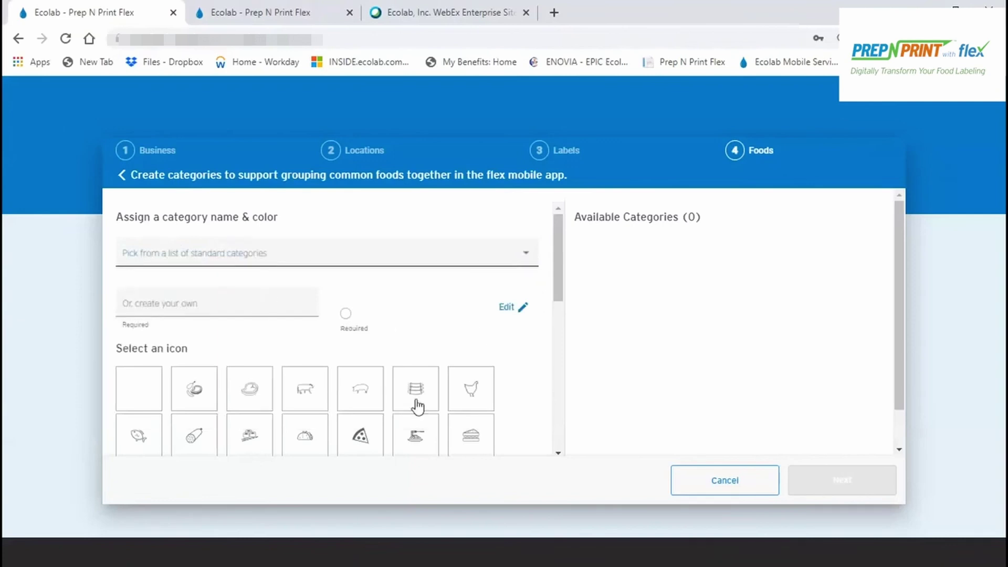
left_click(619, 26)
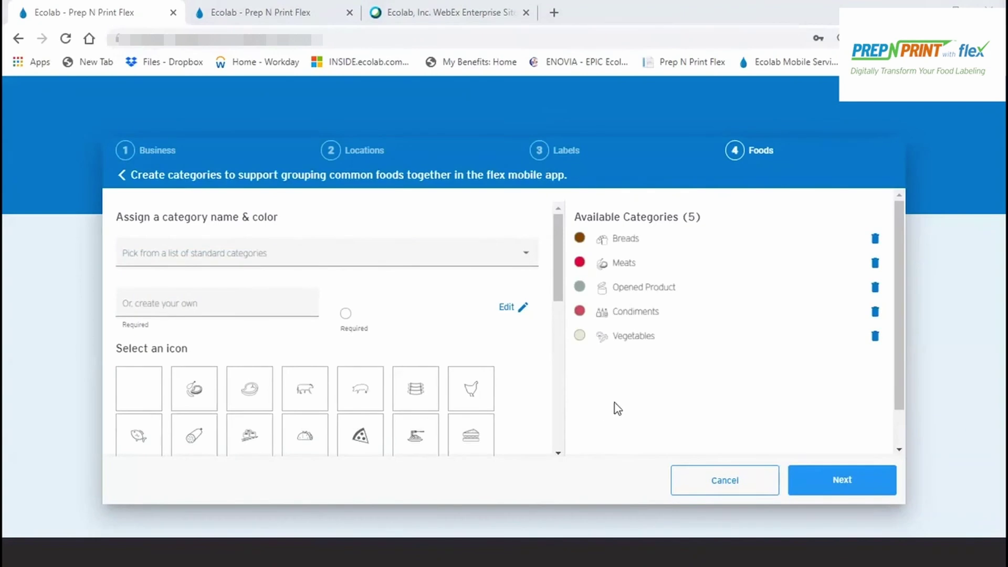
left_click(840, 487)
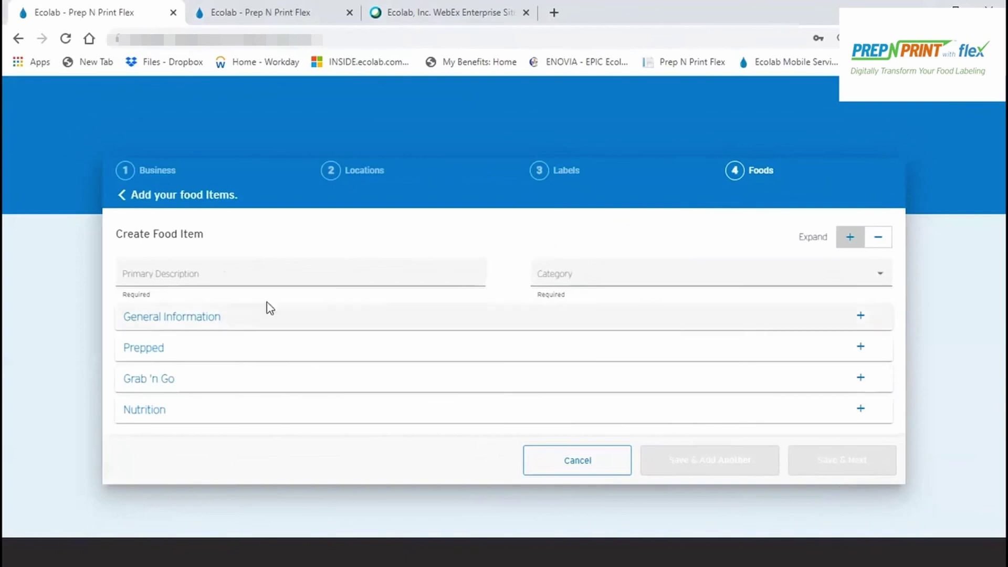
Save Chili Sauce under Opened Product with a 4-day Prepped shelf life, then finish the food list.
left_click(245, 278)
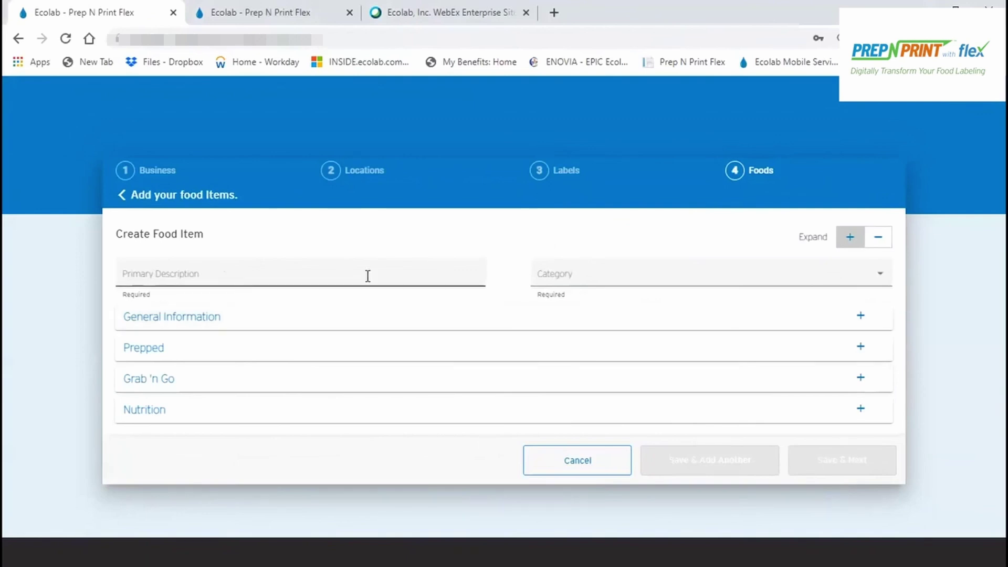
left_click(141, 348)
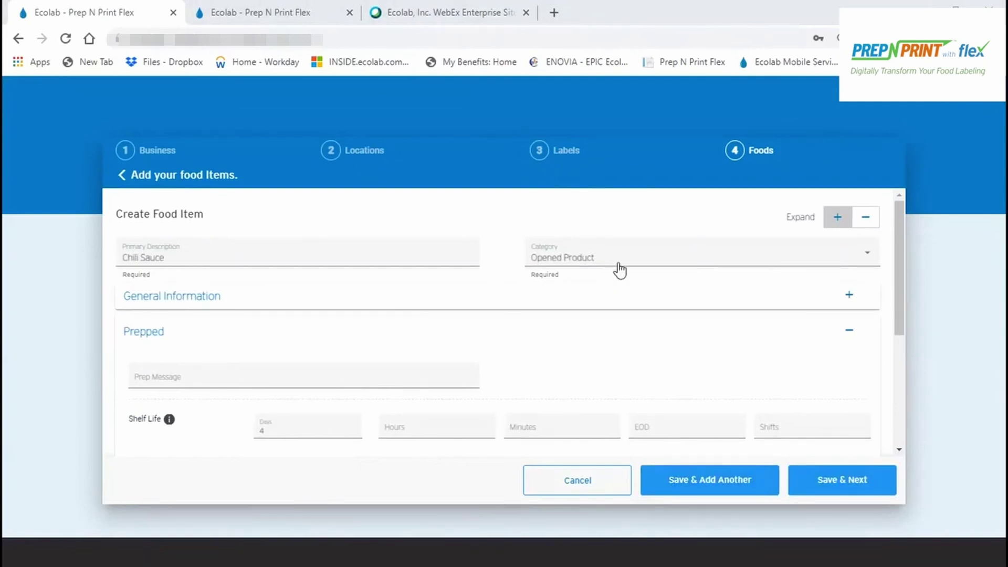
left_click(839, 487)
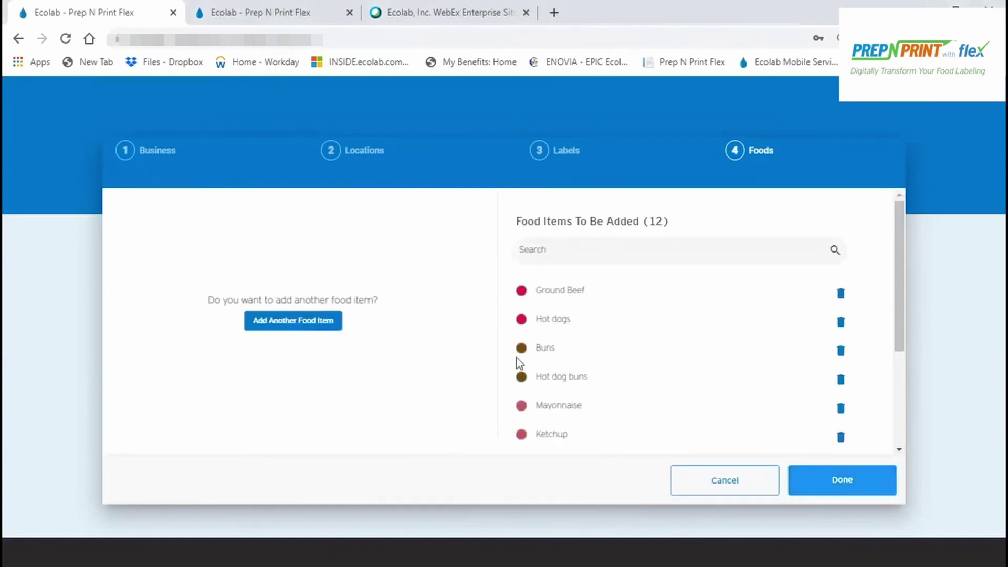
left_click(811, 479)
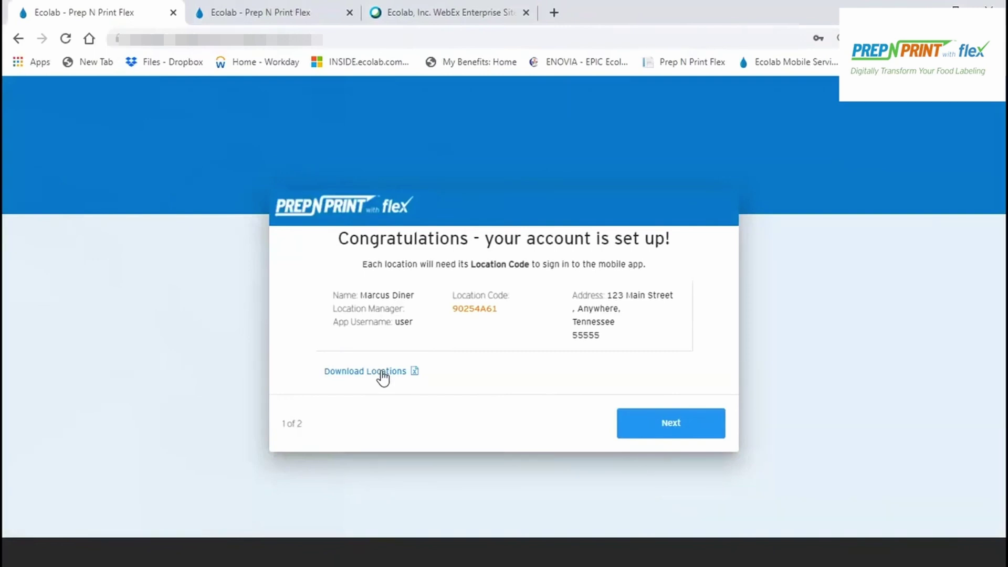
Move from the congratulations screen to page 2 of 2, the Navigation, Foods, Labels and Self-help overview.
left_click(646, 433)
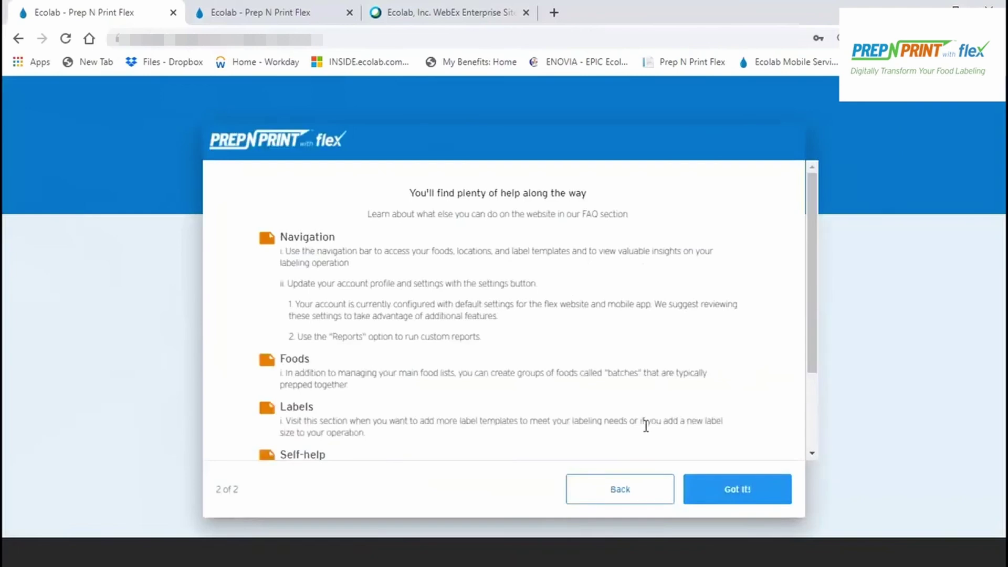